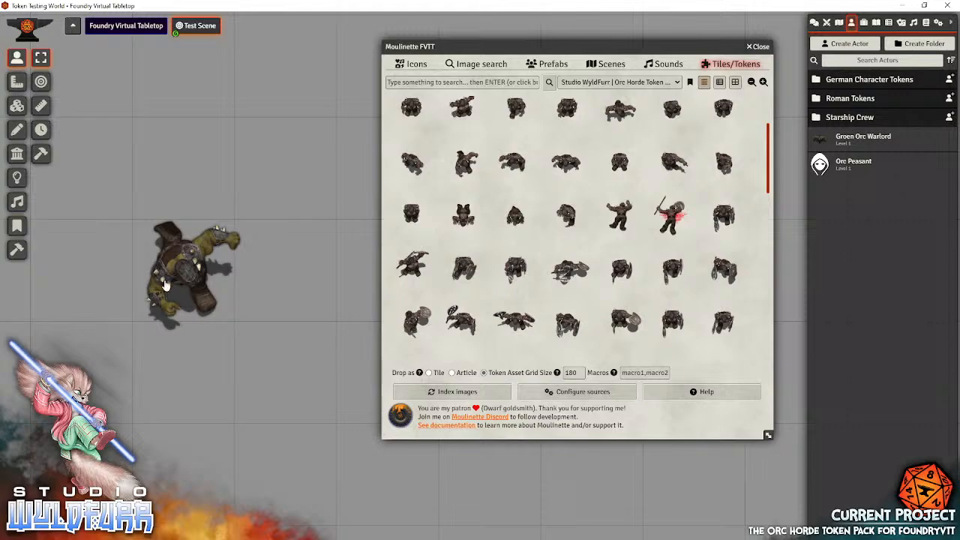
# Review the appearance settings of the Orc Peasant actor's prototype token, then close its windows without changes
pyautogui.click(183, 267)
pyautogui.moveTo(183, 267)
pyautogui.mouseDown()
pyautogui.moveTo(204, 322)
pyautogui.moveTo(194, 261)
pyautogui.mouseUp()
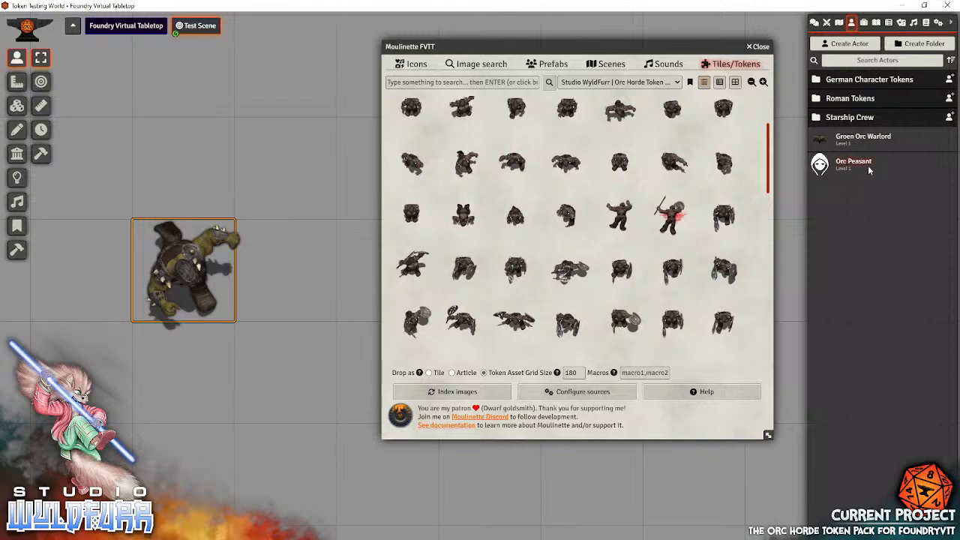
pyautogui.click(847, 165)
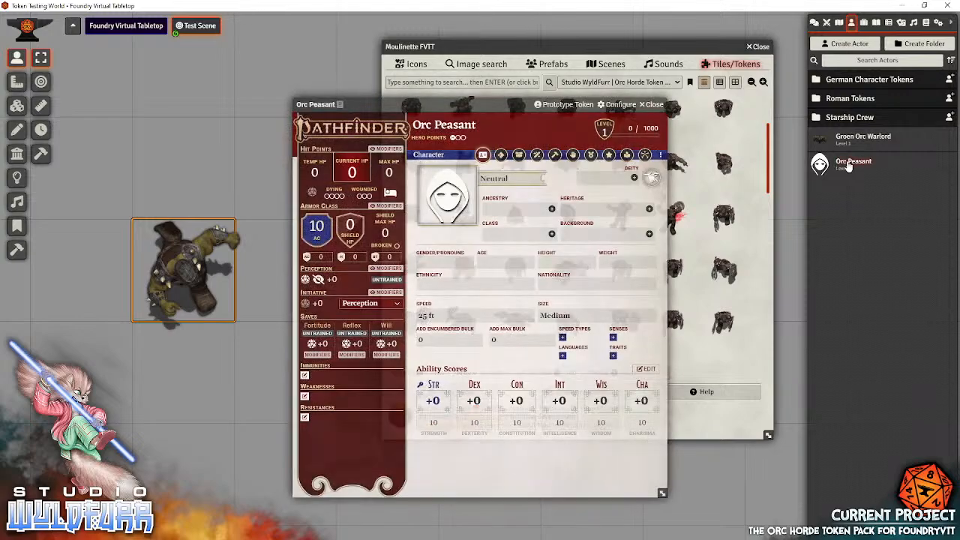
pyautogui.moveTo(473, 108); pyautogui.dragTo(409, 125)
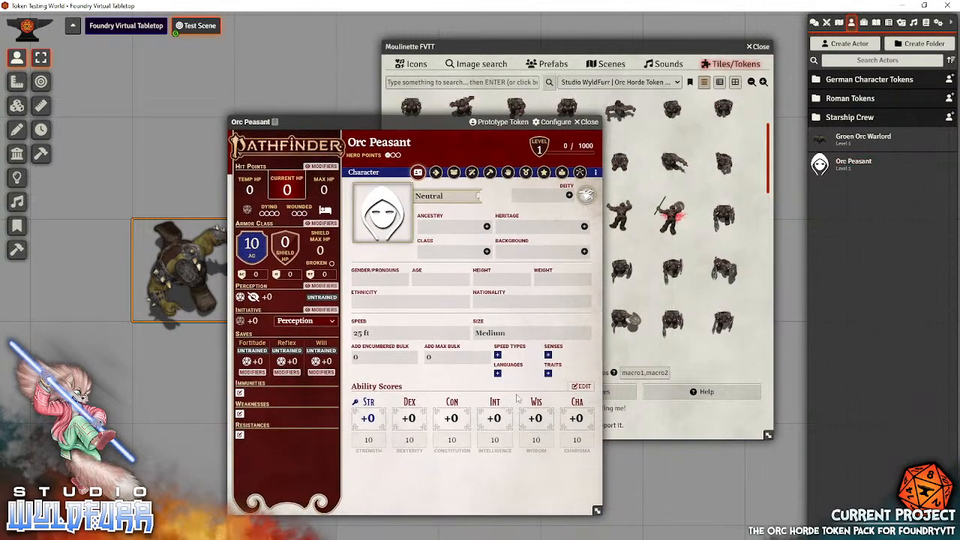
pyautogui.click(503, 122)
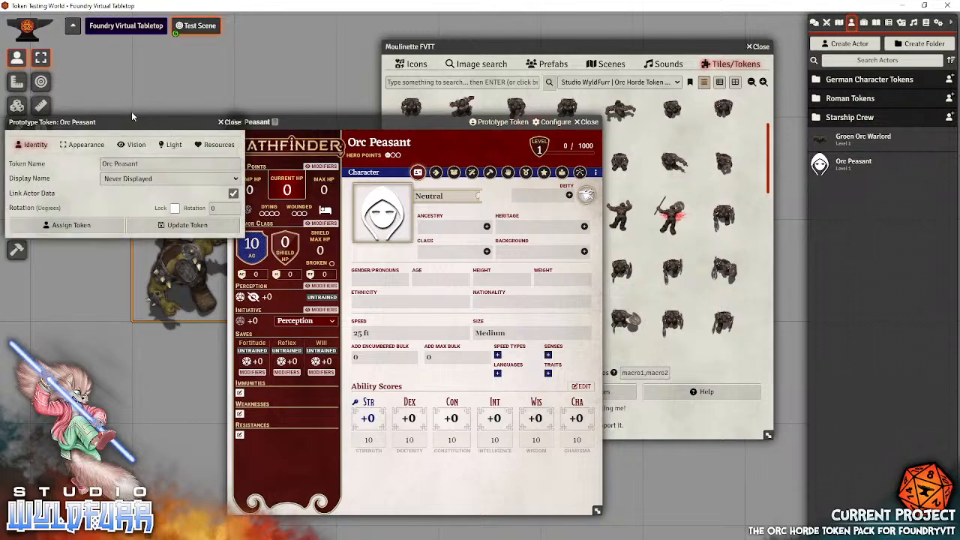
pyautogui.moveTo(134, 124); pyautogui.dragTo(306, 203)
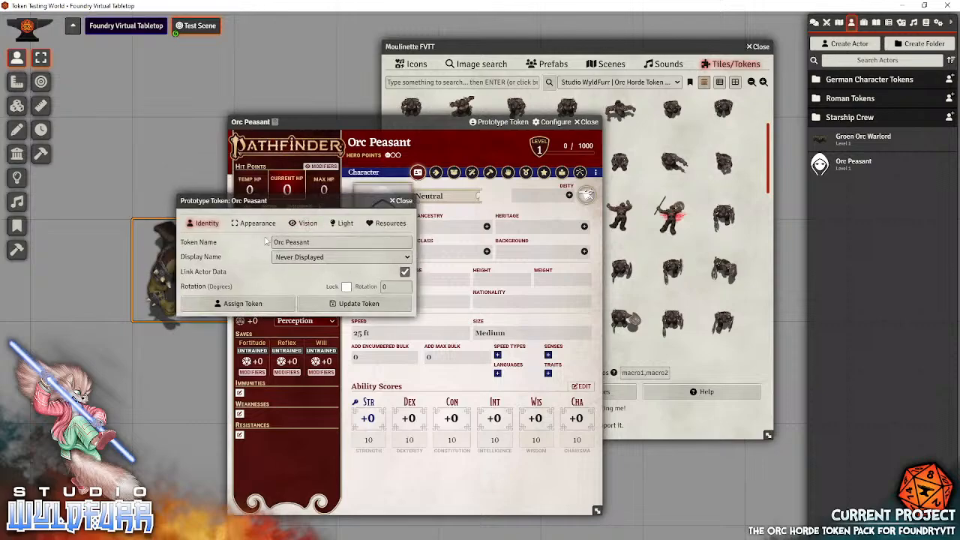
pyautogui.click(255, 223)
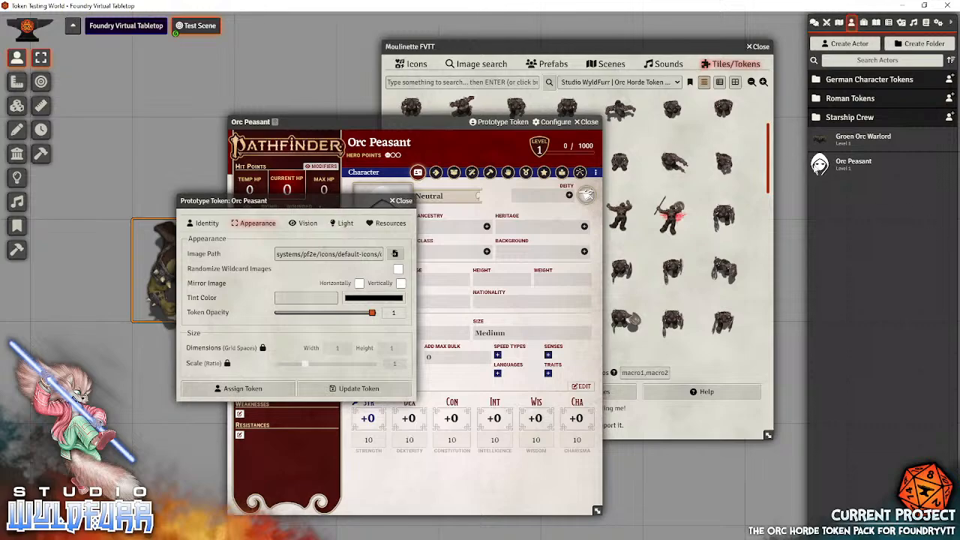
pyautogui.click(398, 201)
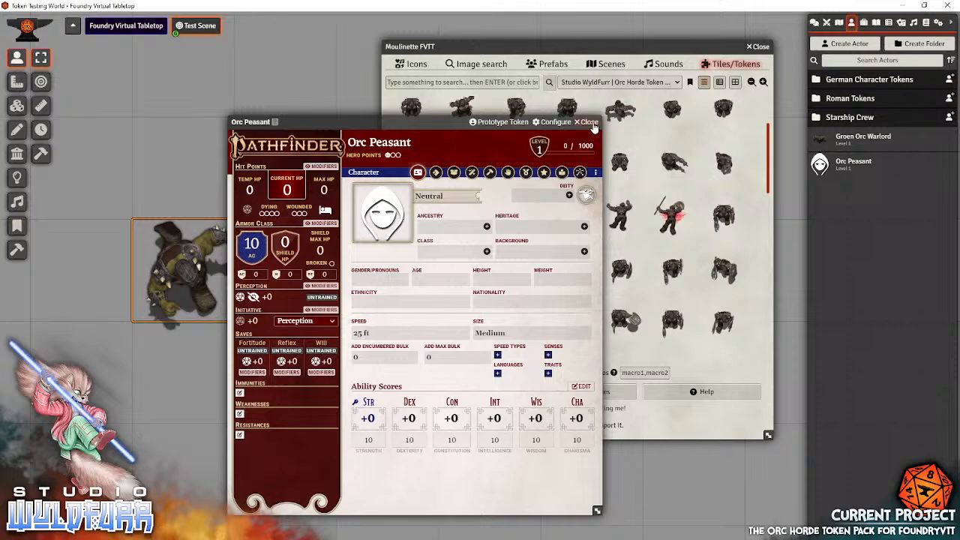
pyautogui.click(588, 123)
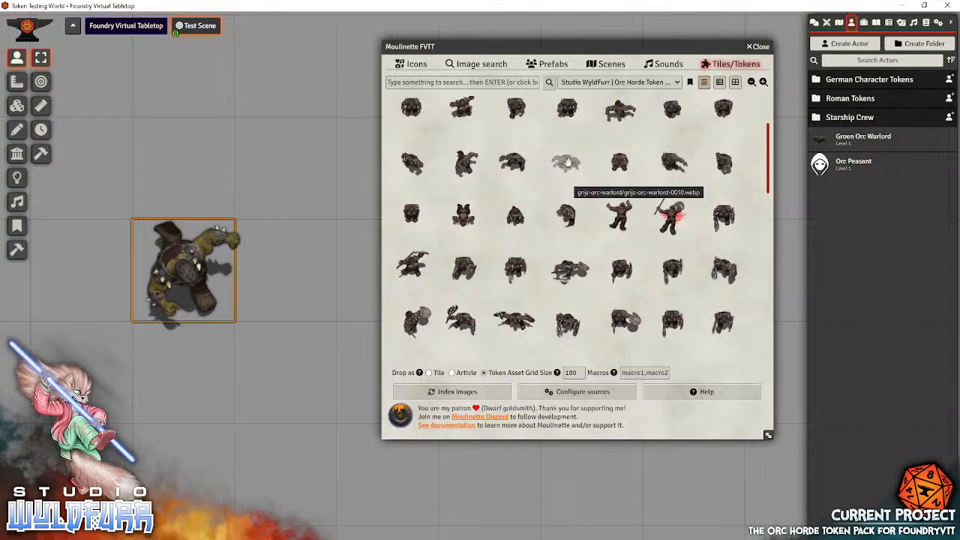
# Create a linked npc actor from the grijs-orc-warlord-0010 image on the scene and move its token into the grid square below
pyautogui.moveTo(568, 177); pyautogui.dragTo(291, 374)
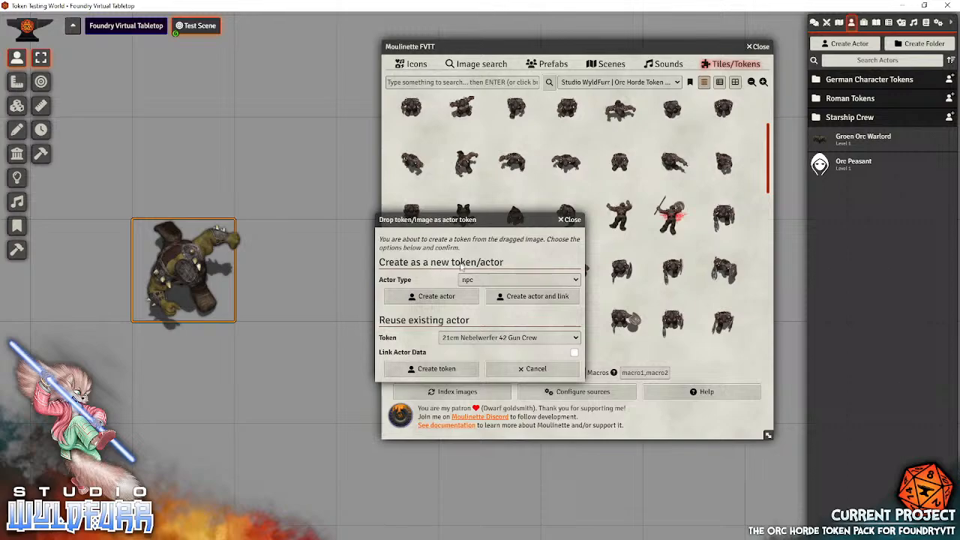
pyautogui.click(479, 281)
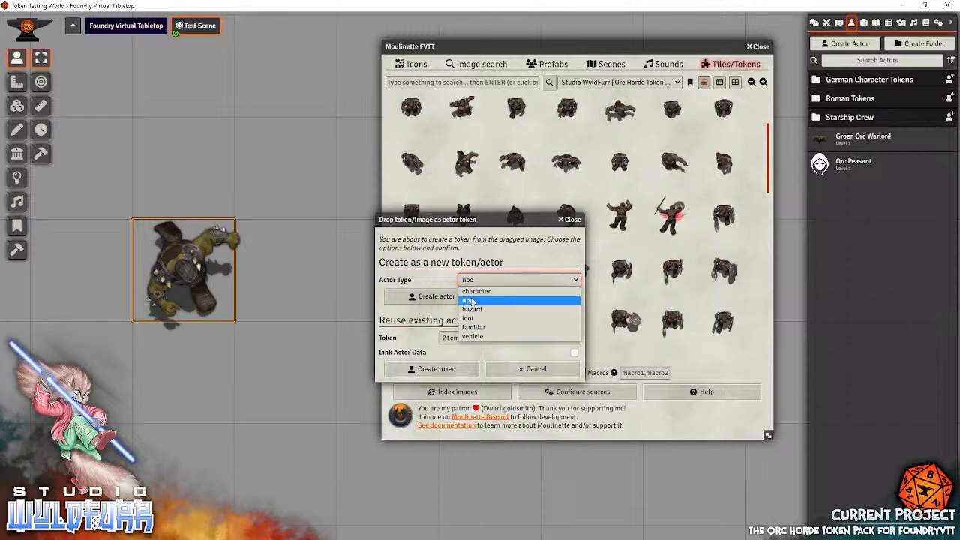
pyautogui.click(472, 299)
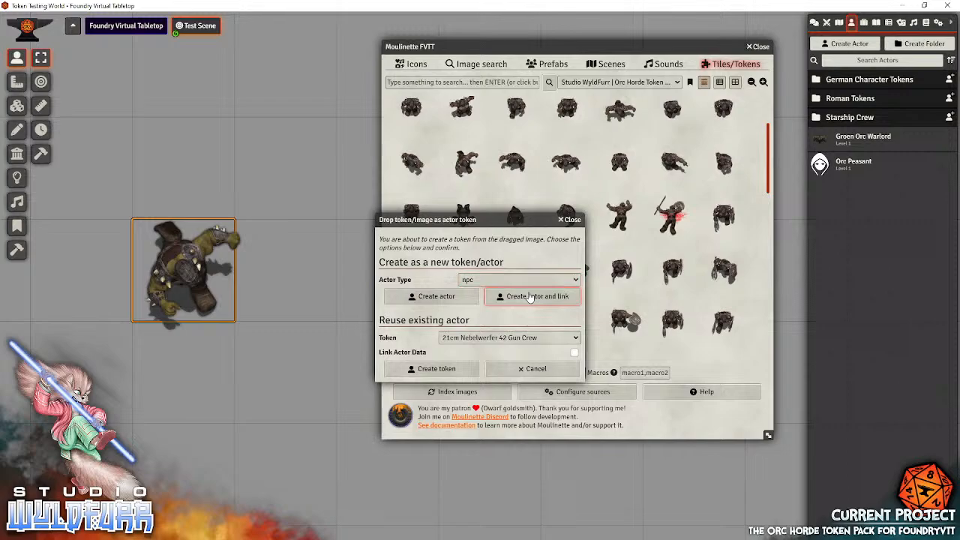
pyautogui.click(529, 296)
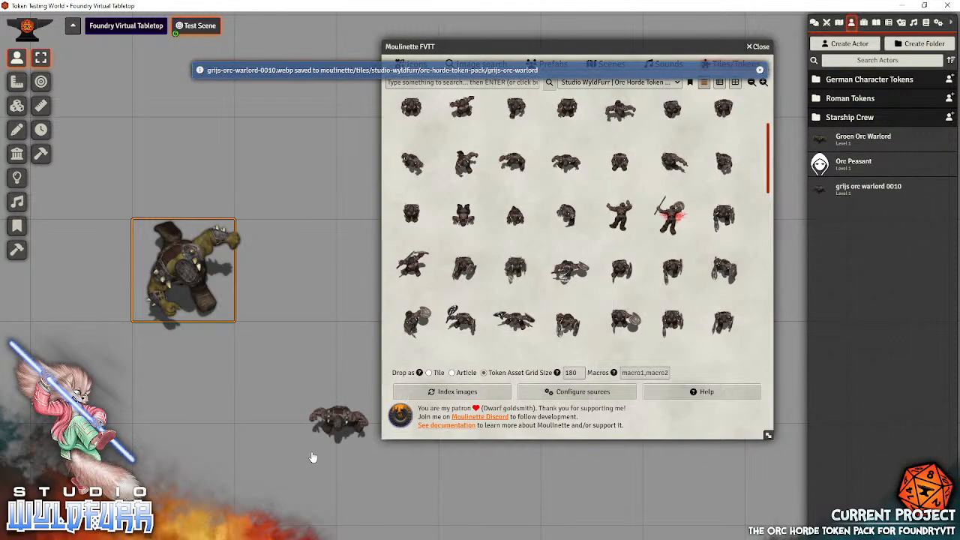
pyautogui.click(337, 420)
pyautogui.moveTo(337, 420); pyautogui.dragTo(290, 473)
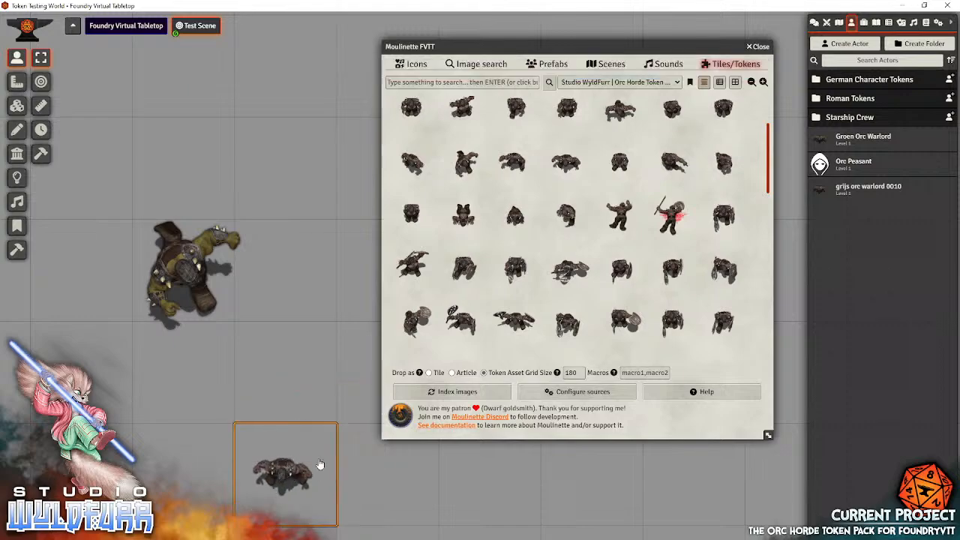
# Rename the new grijs orc warlord 0010 actor to "Greg the Orc" on its character sheet
pyautogui.click(872, 192)
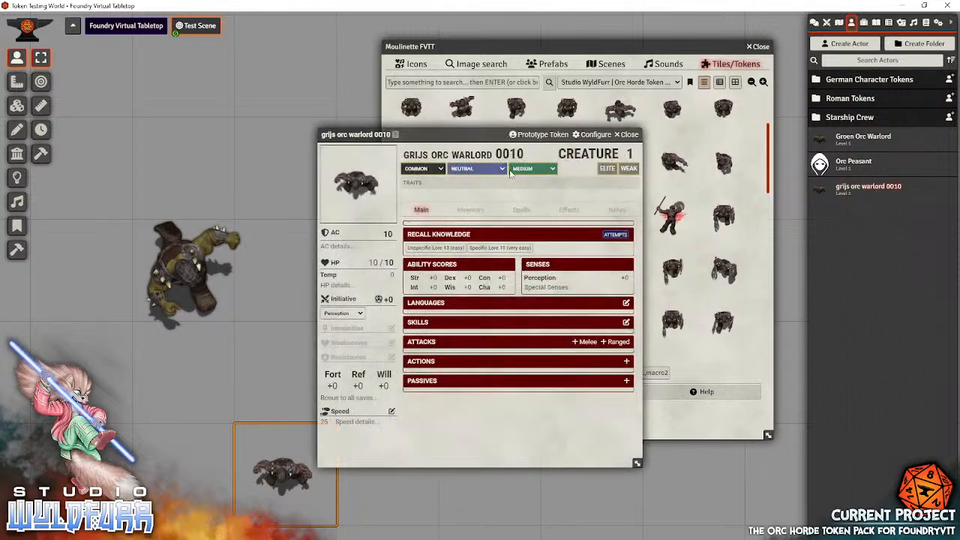
pyautogui.click(531, 156)
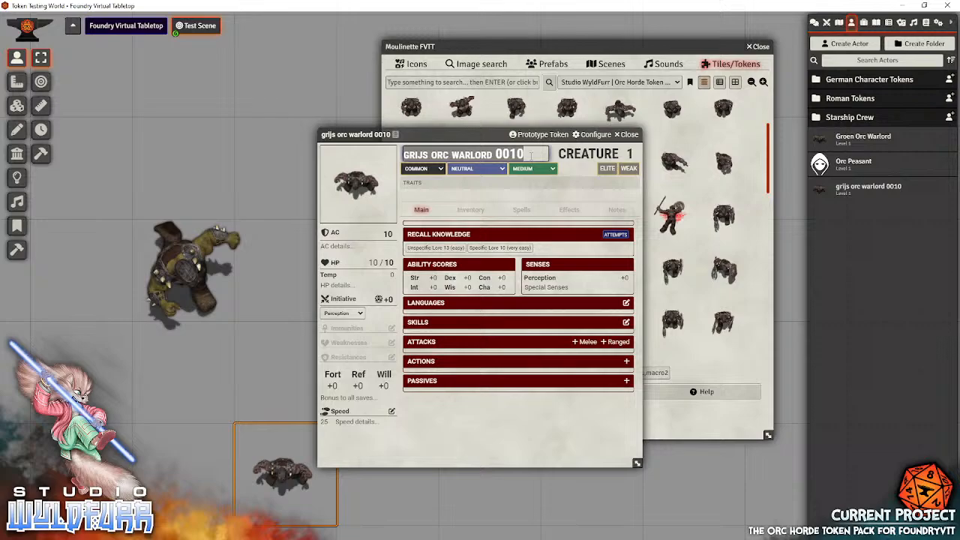
pyautogui.write('Greg')
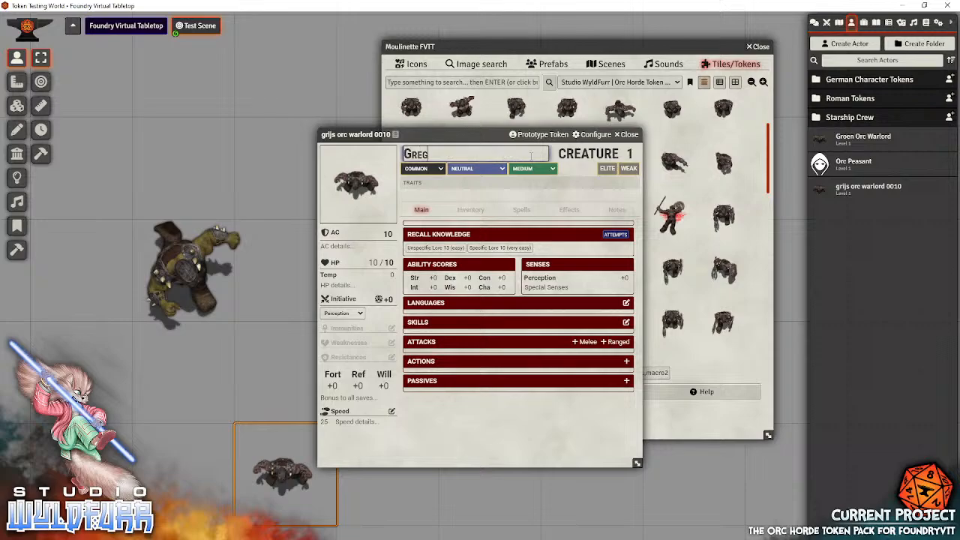
pyautogui.write(' the Orc')
# Unlock the scale ratio in Greg the Orc's prototype token appearance, set it to 2, and save the token update
pyautogui.click(550, 135)
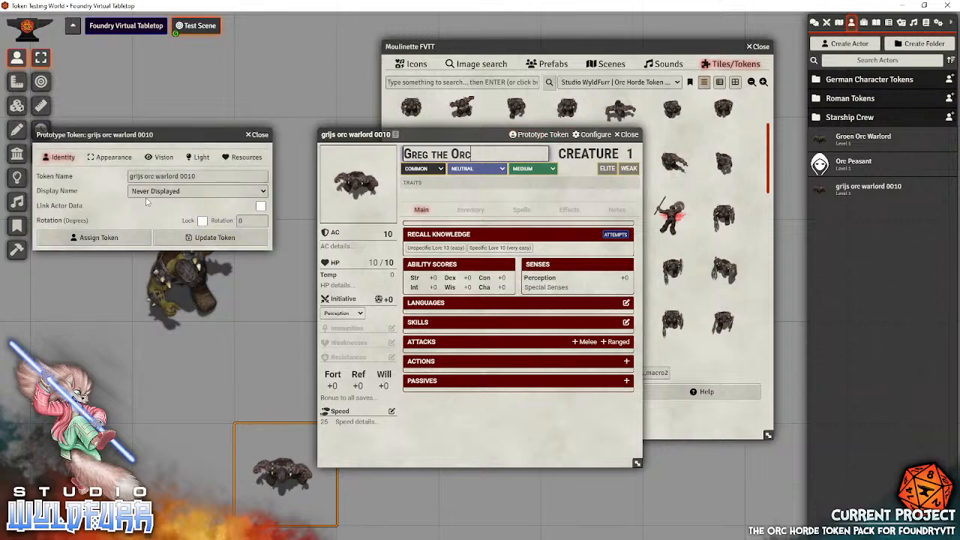
pyautogui.click(105, 158)
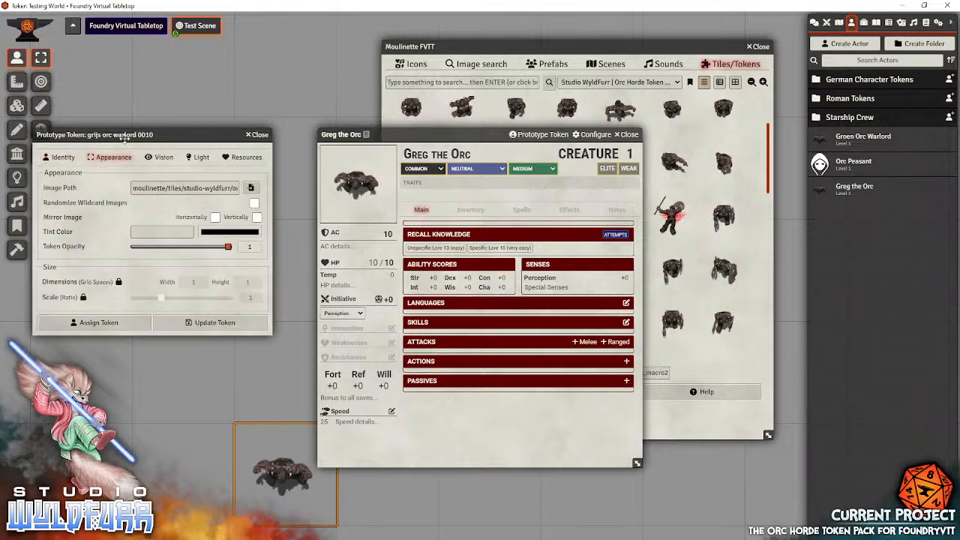
pyautogui.moveTo(125, 136); pyautogui.dragTo(178, 180)
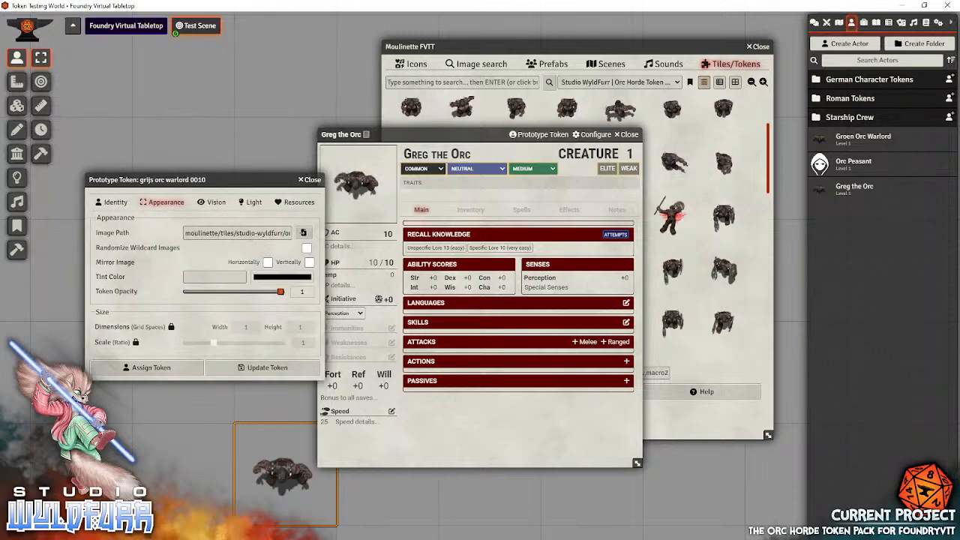
pyautogui.moveTo(186, 233); pyautogui.dragTo(344, 243)
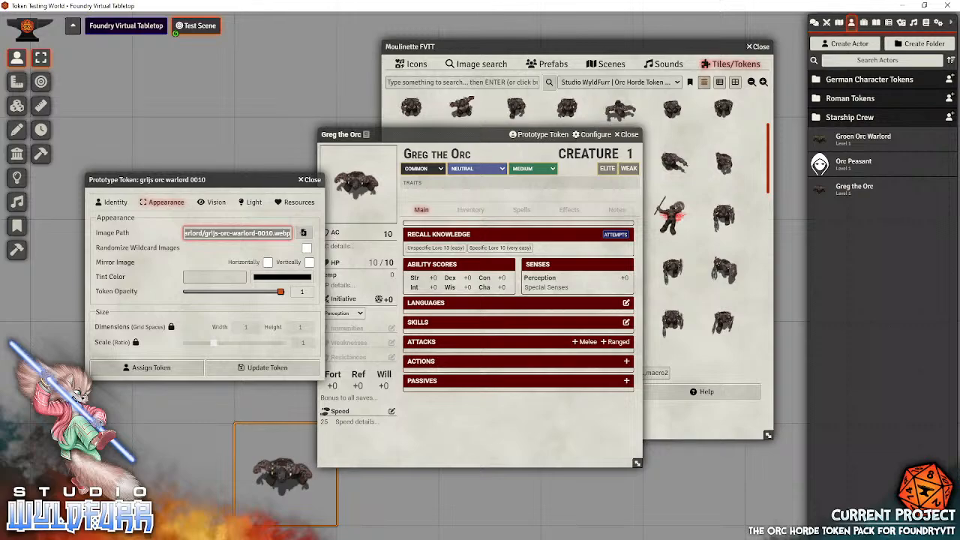
pyautogui.click(268, 233)
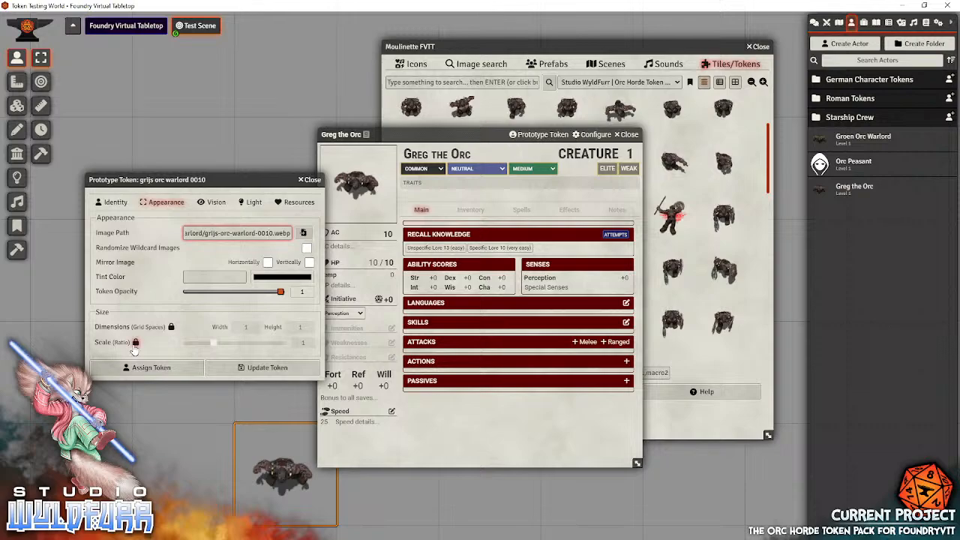
pyautogui.click(135, 342)
pyautogui.scroll(2, 243, 347)
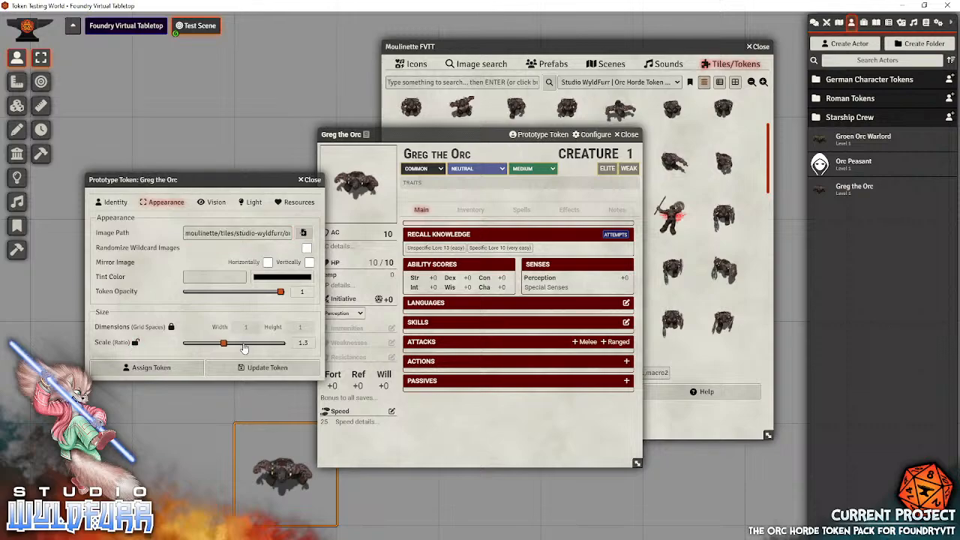
pyautogui.scroll(1, 244, 348)
pyautogui.scroll(1, 244, 347)
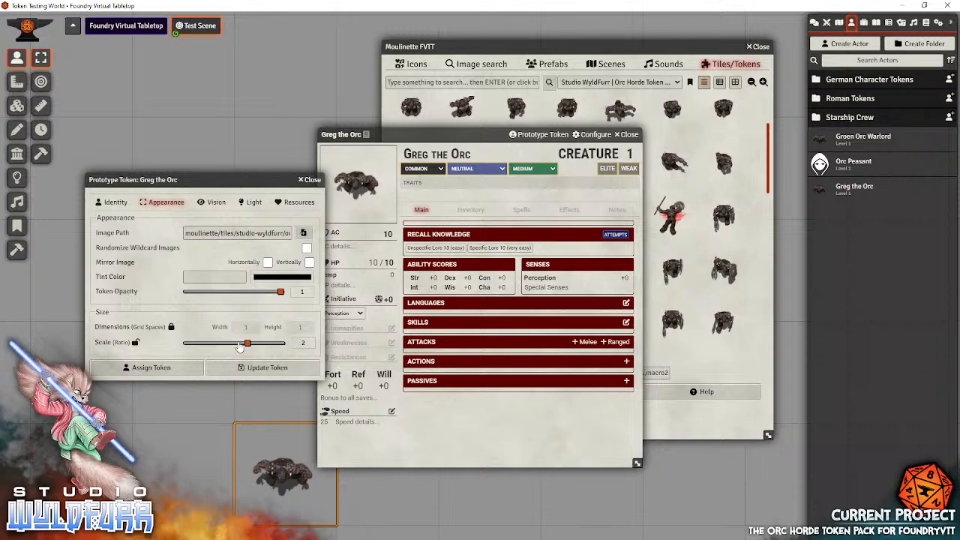
pyautogui.click(266, 367)
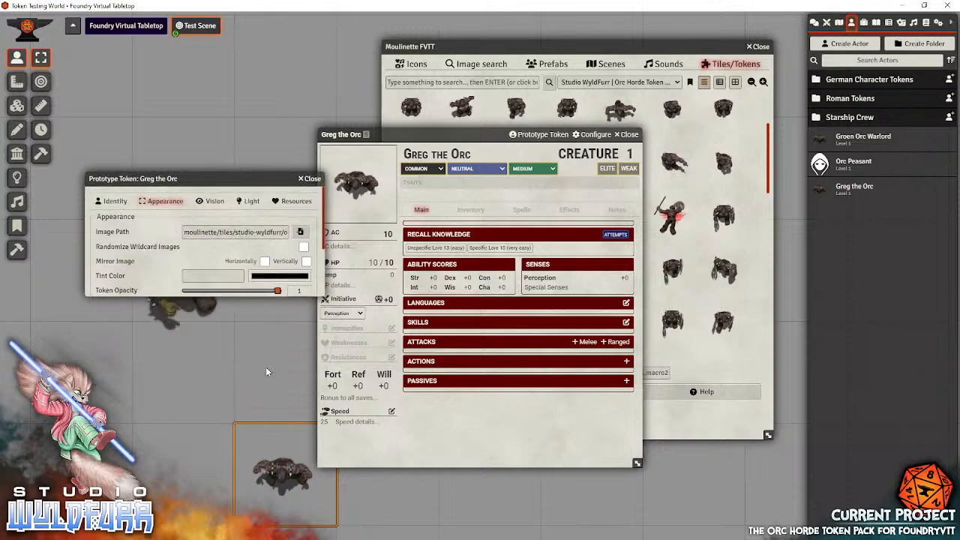
pyautogui.click(629, 134)
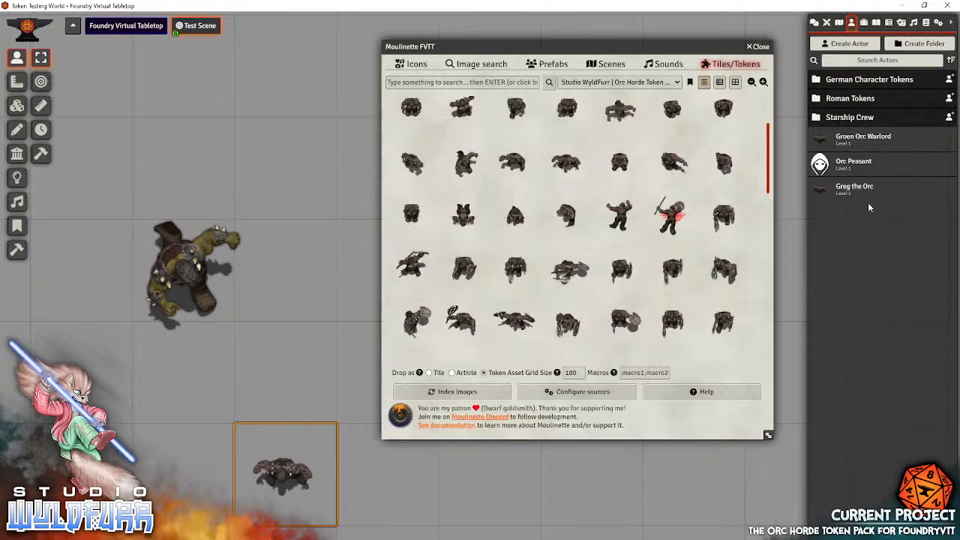
# Place a new Greg the Orc token on the scene and move it directly above the smaller orc token
pyautogui.moveTo(857, 192); pyautogui.dragTo(172, 467)
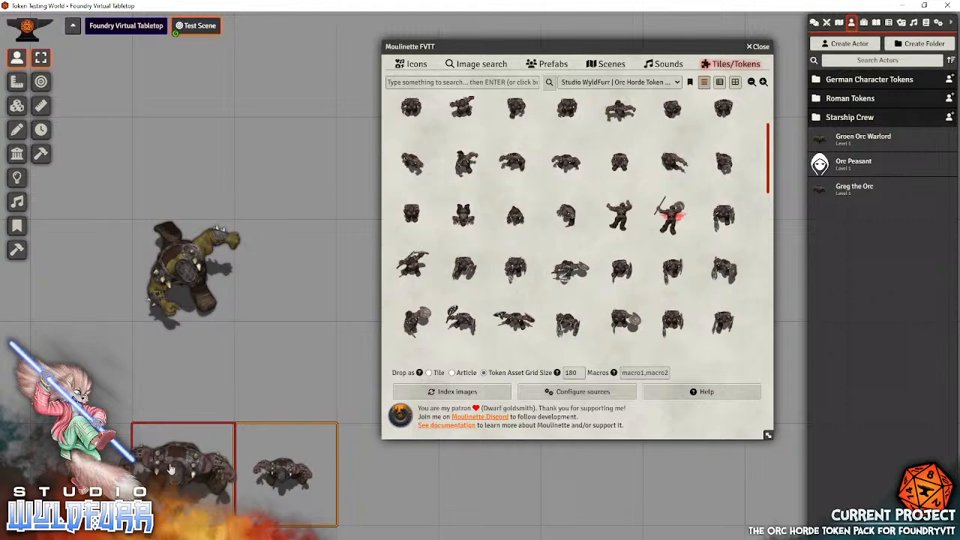
pyautogui.moveTo(171, 470); pyautogui.dragTo(294, 374)
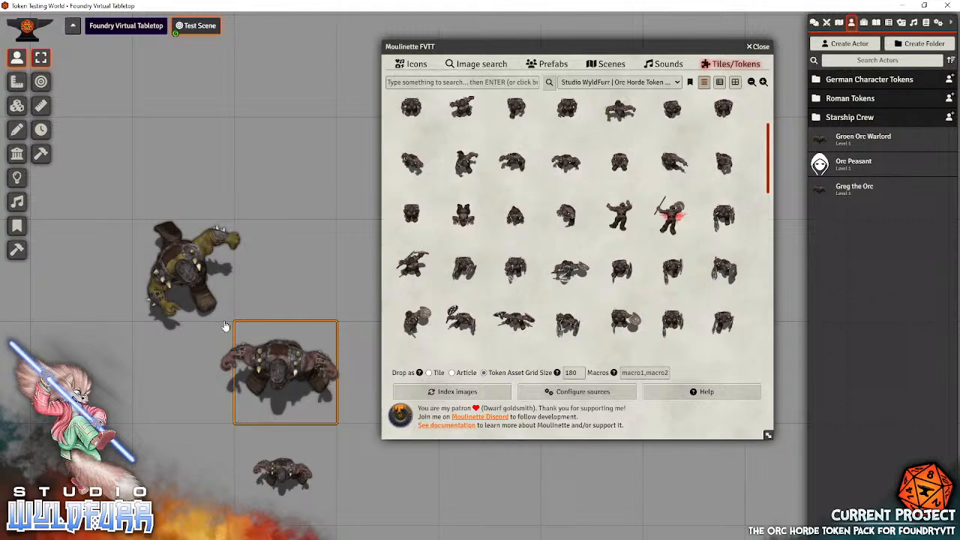
pyautogui.click(189, 259)
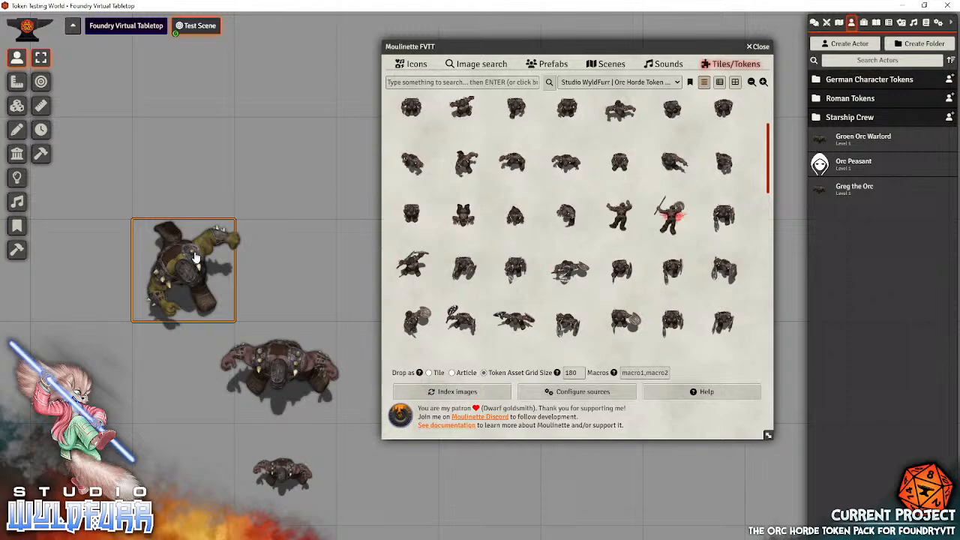
# Relock and unlock the scale ratio of Greg the Orc's prototype token, set it back to 2, and save the update
pyautogui.click(853, 186)
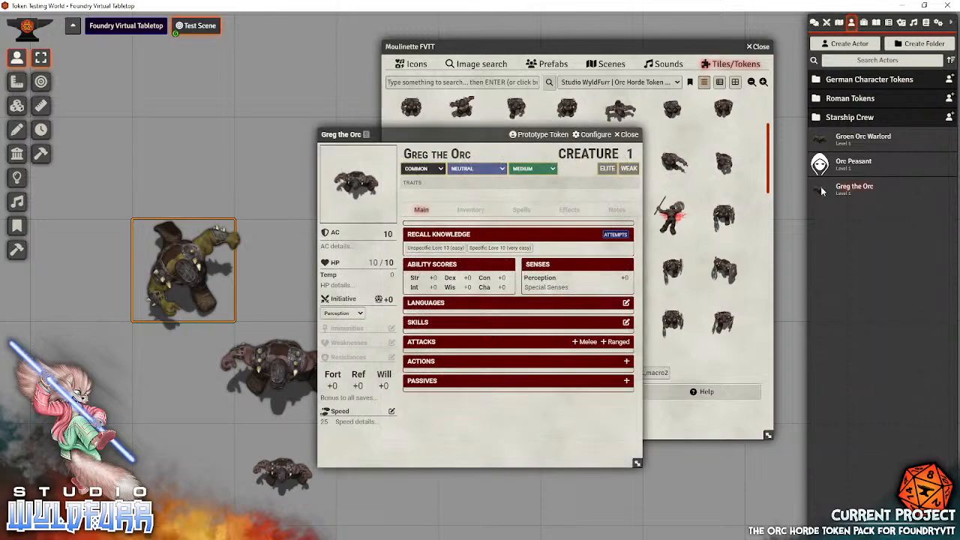
pyautogui.click(534, 135)
pyautogui.click(110, 157)
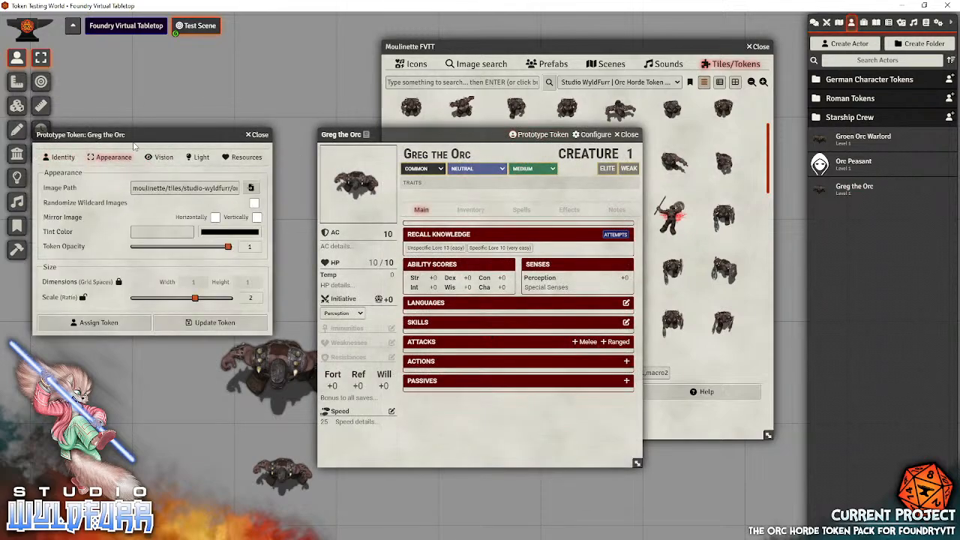
pyautogui.moveTo(132, 139); pyautogui.dragTo(283, 204)
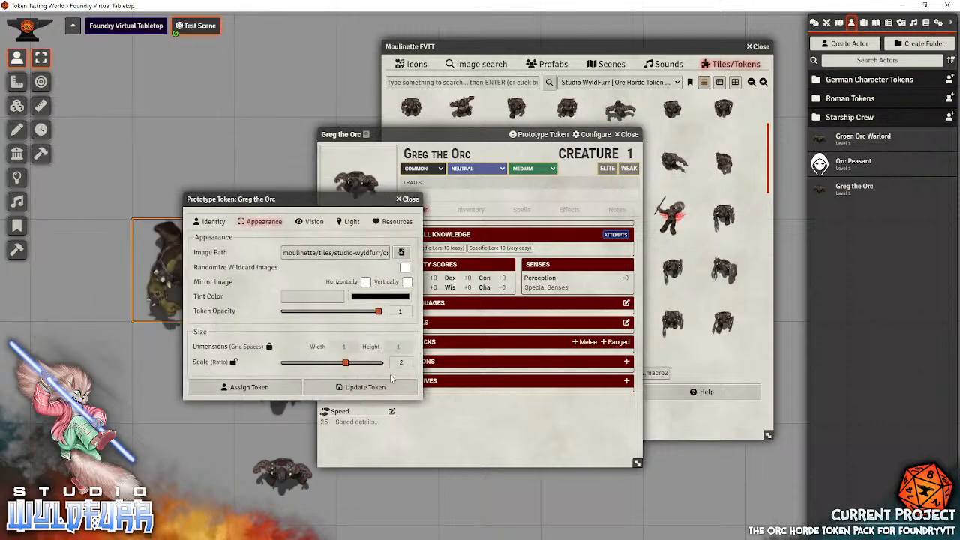
pyautogui.click(234, 363)
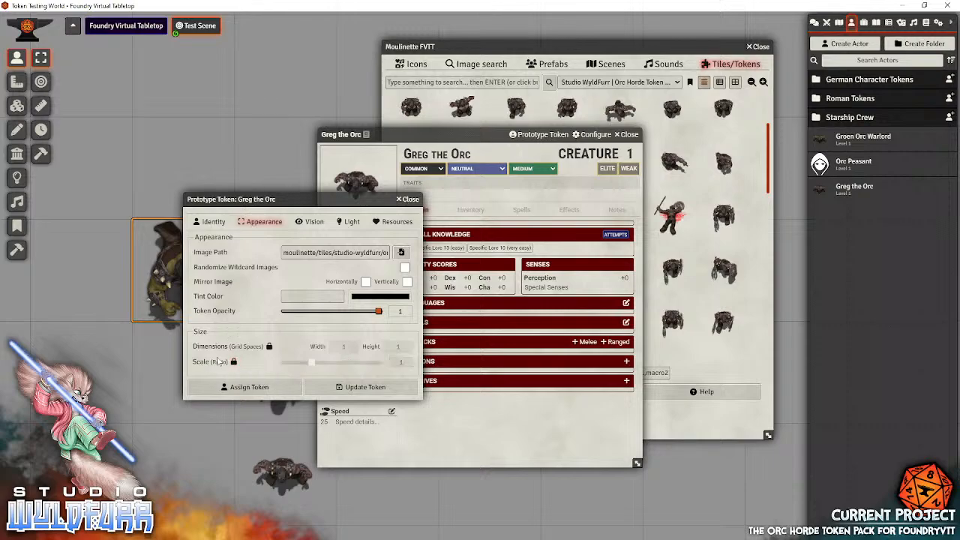
pyautogui.click(233, 363)
pyautogui.moveTo(310, 363); pyautogui.dragTo(345, 364)
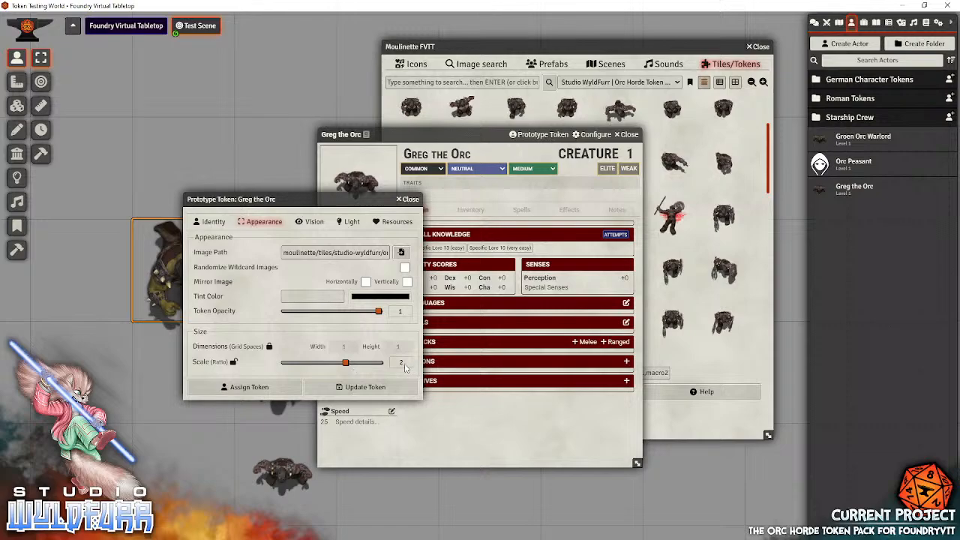
pyautogui.click(358, 386)
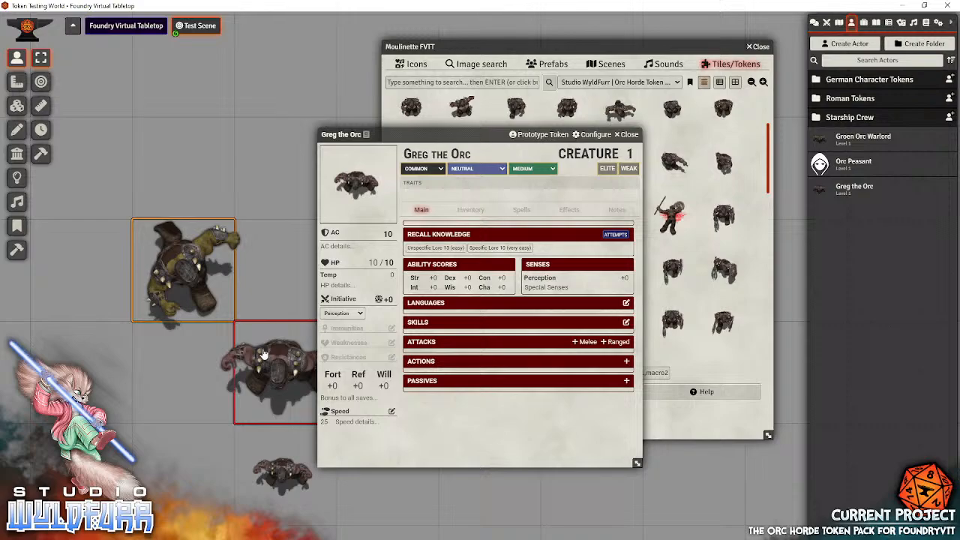
pyautogui.click(629, 136)
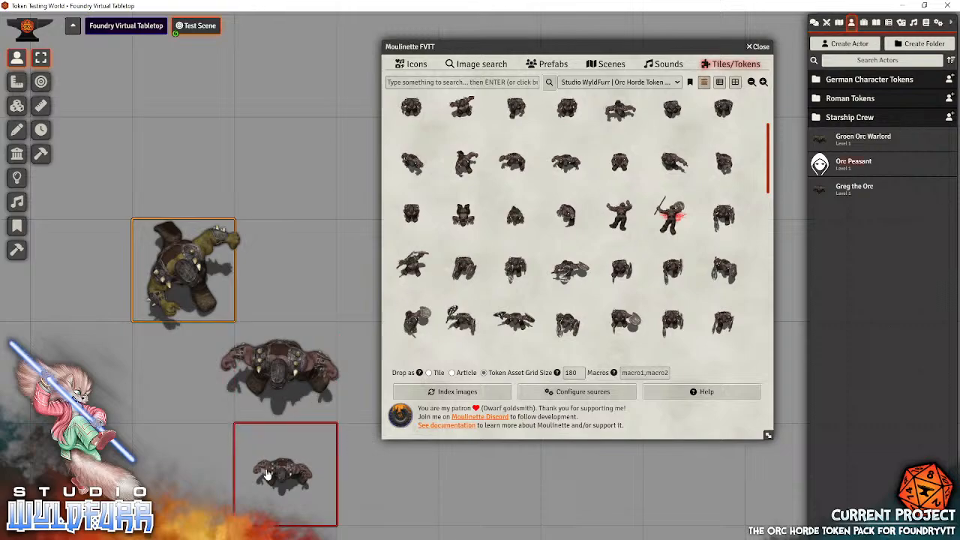
# Move the green orc and the large Greg the Orc token farther up the scene and delete the small orc token
pyautogui.moveTo(182, 258); pyautogui.dragTo(173, 66)
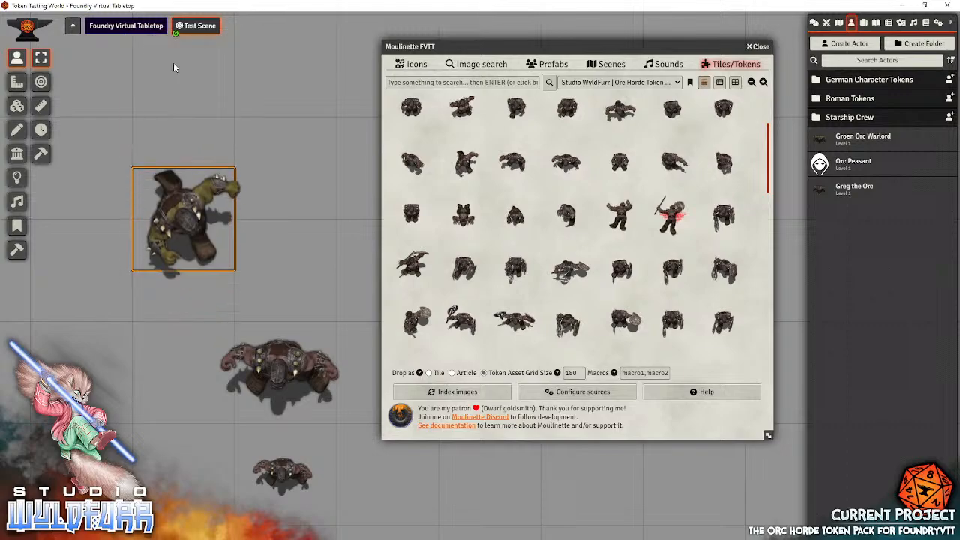
pyautogui.moveTo(279, 368); pyautogui.dragTo(285, 168)
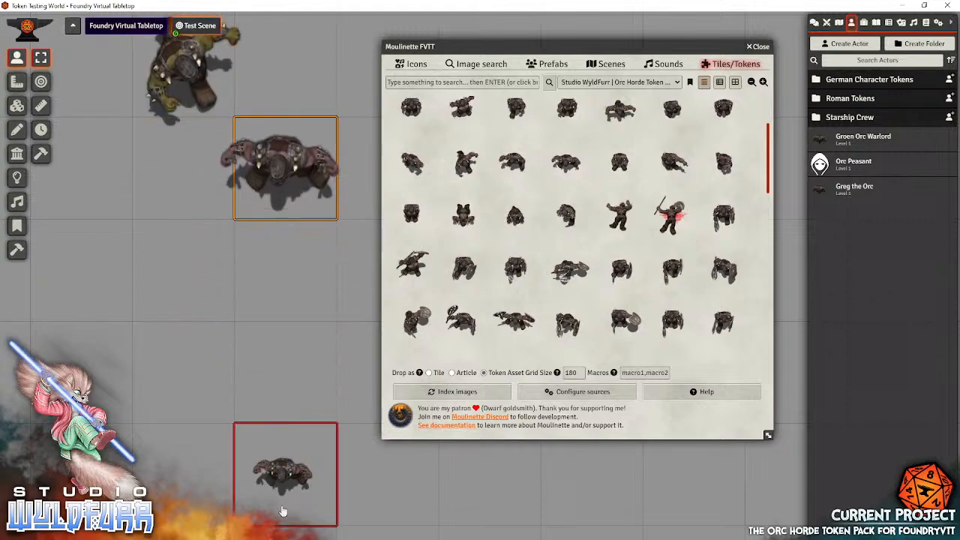
pyautogui.click(279, 486)
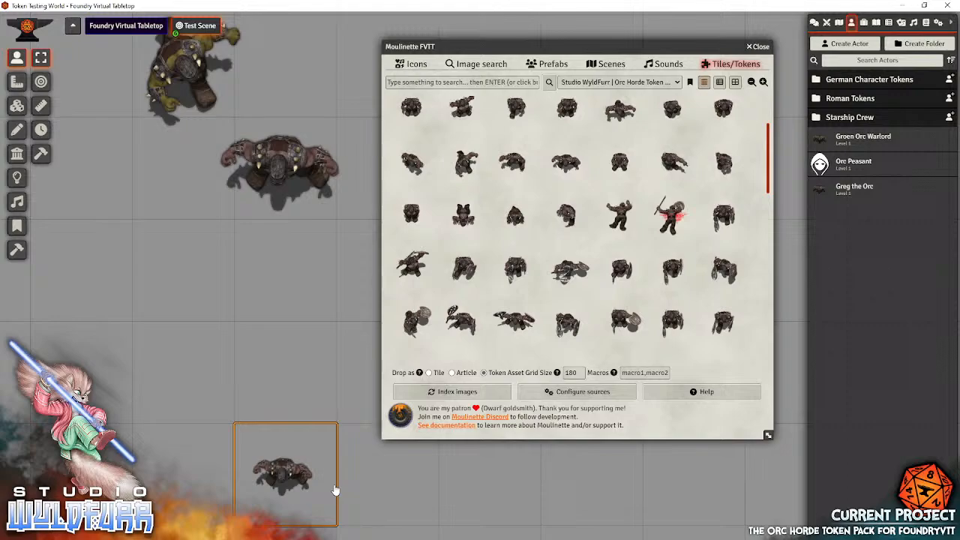
pyautogui.press('Delete')
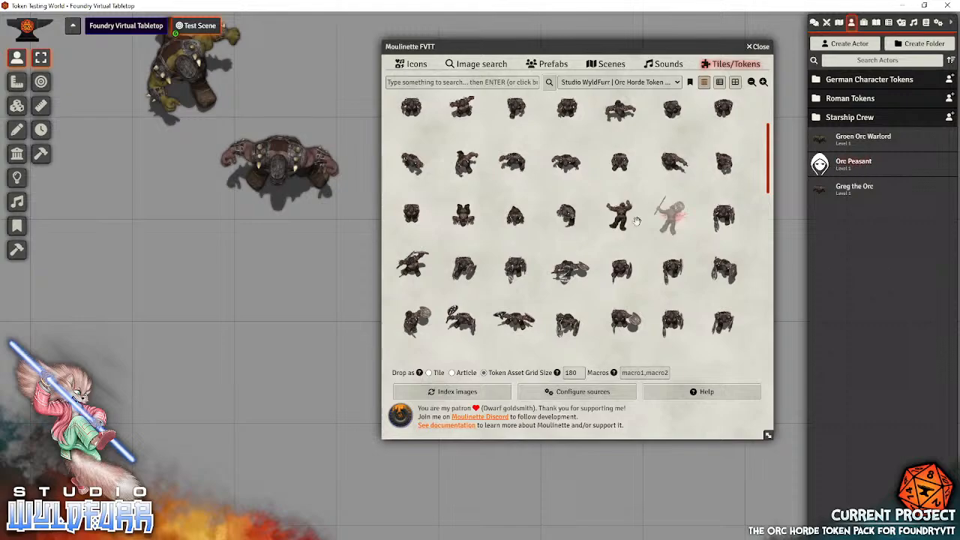
# Collapse the grijs-orc-warlord folder in the Moulinette token library and expand the bruin-orc-peasant folder
pyautogui.scroll(2, 551, 267)
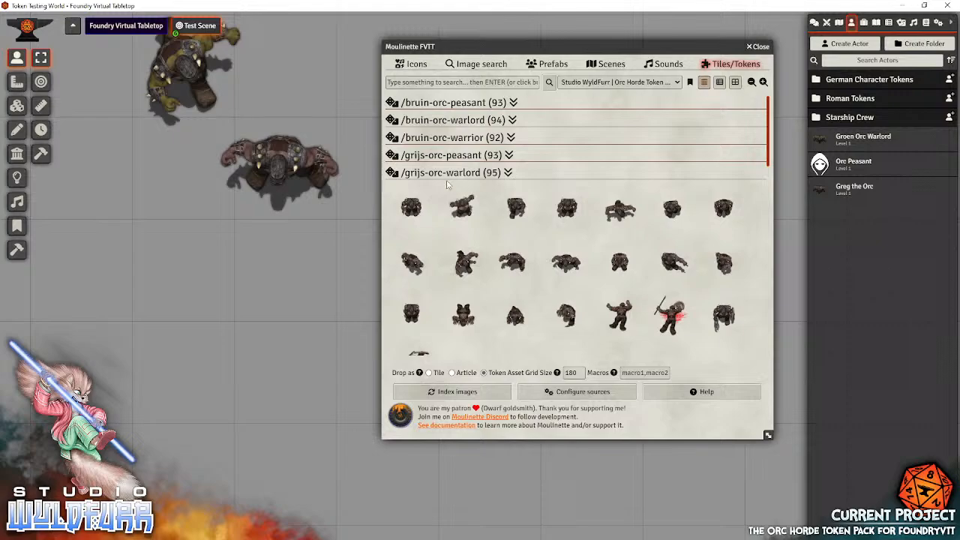
pyautogui.click(444, 176)
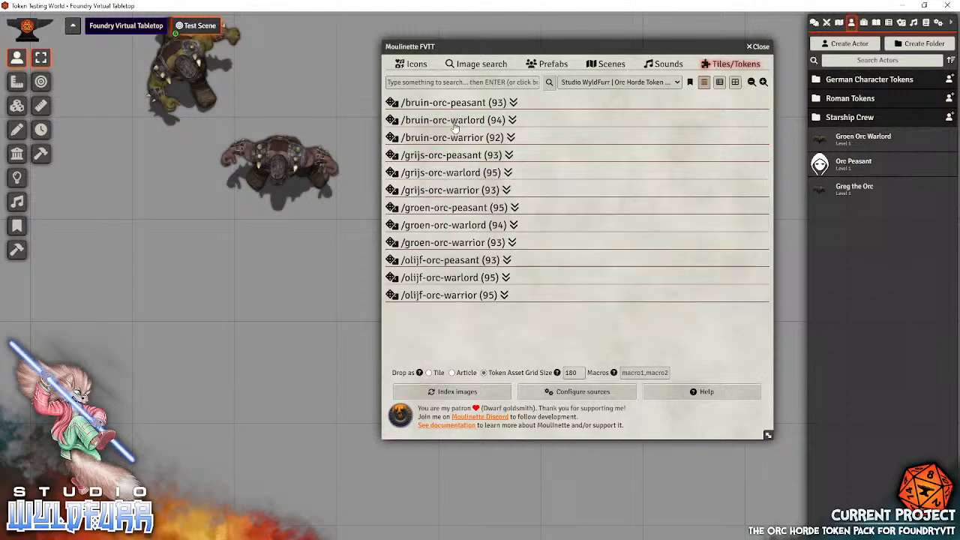
pyautogui.click(440, 105)
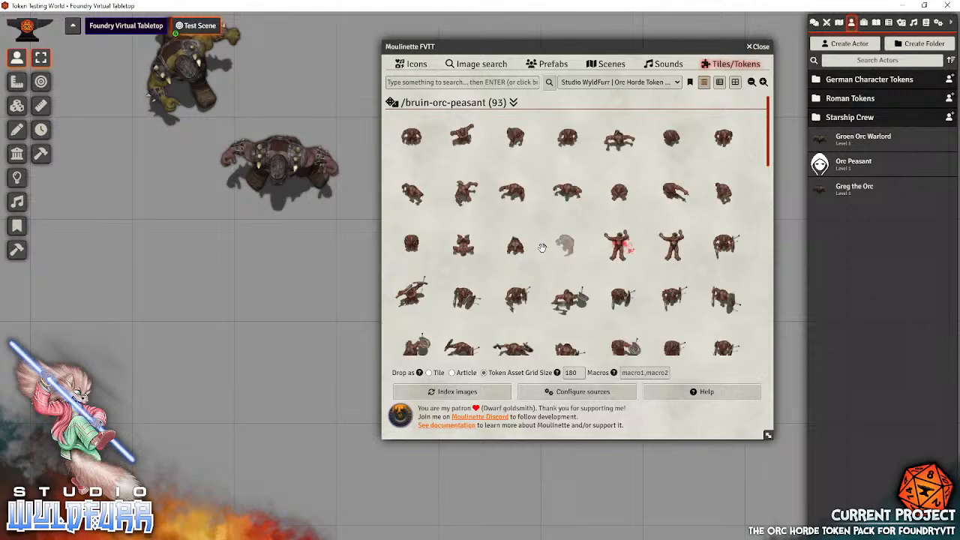
# Drop the bruin orc peasant 0024 image onto the empty scene area below the orcs and move its token creation dialog clear of the library
pyautogui.scroll(-1, 541, 247)
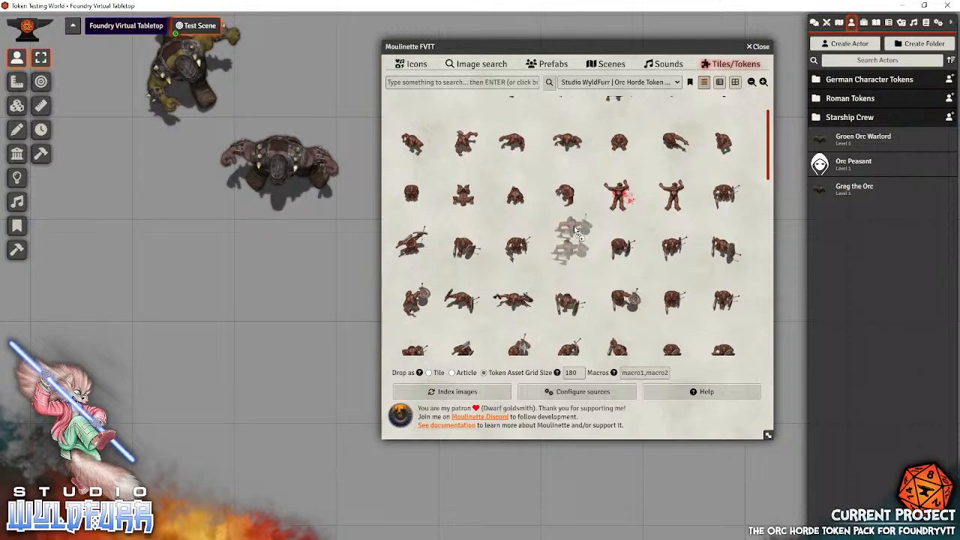
pyautogui.click(566, 255)
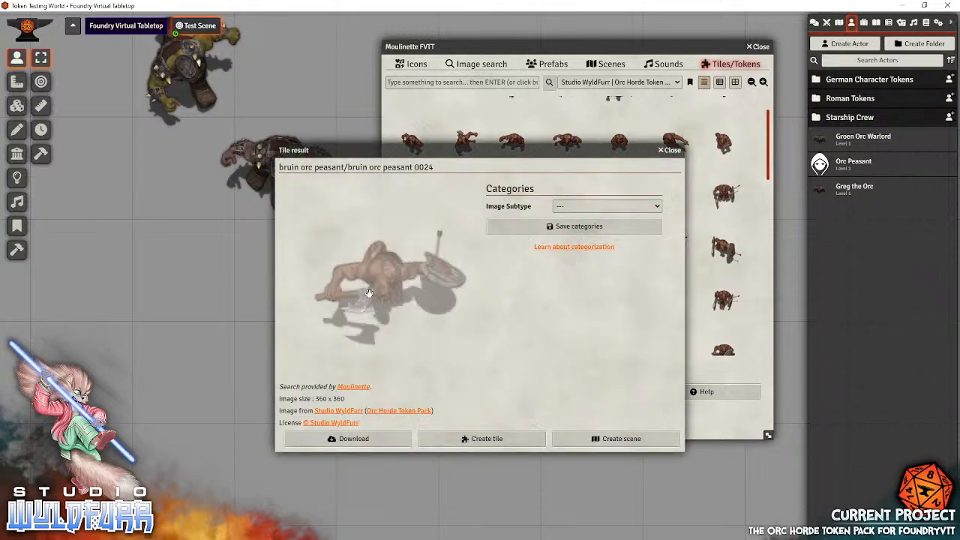
pyautogui.click(668, 150)
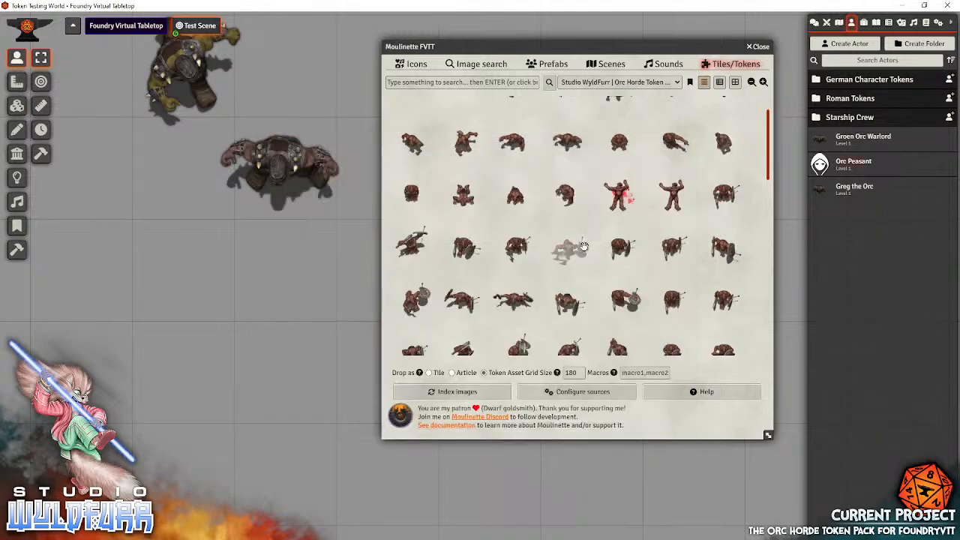
pyautogui.moveTo(568, 247); pyautogui.dragTo(217, 331)
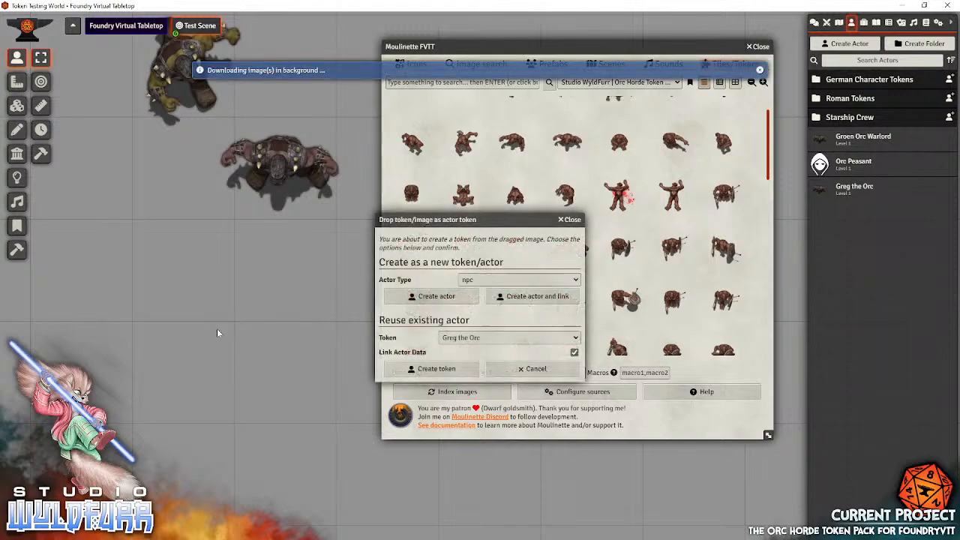
pyautogui.moveTo(499, 220); pyautogui.dragTo(266, 234)
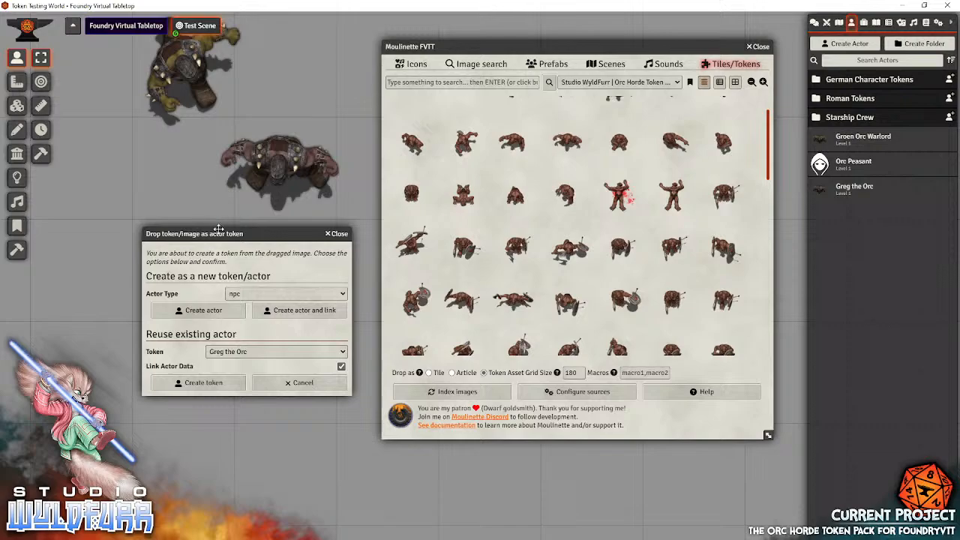
pyautogui.moveTo(220, 229); pyautogui.dragTo(245, 214)
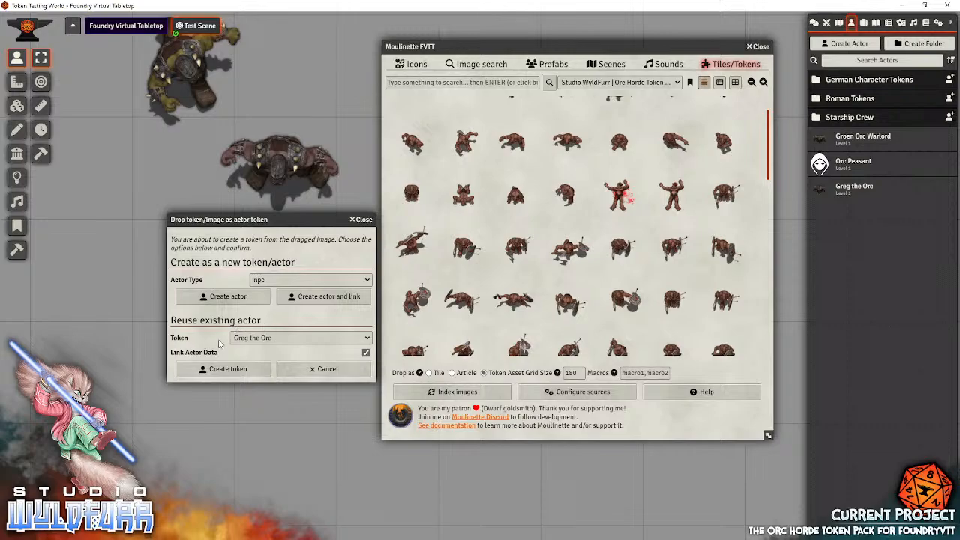
# Open the list of existing actors to reuse for the dropped bruin orc peasant image and look through it
pyautogui.click(270, 342)
pyautogui.scroll(-2, 300, 420)
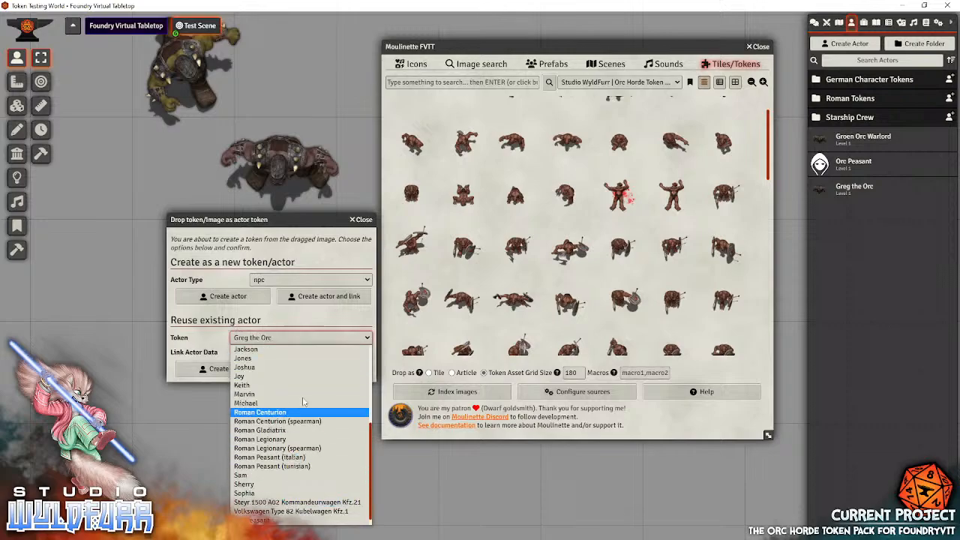
pyautogui.scroll(5, 285, 434)
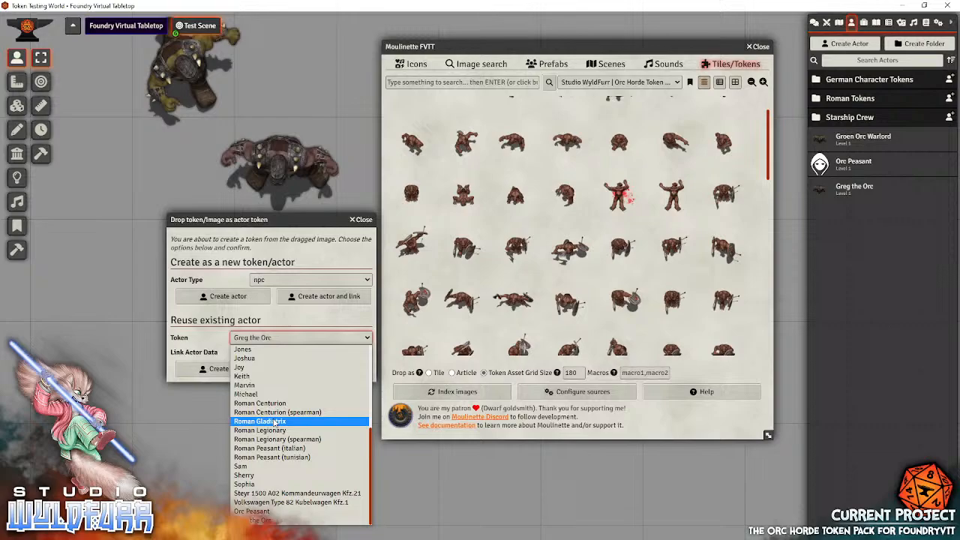